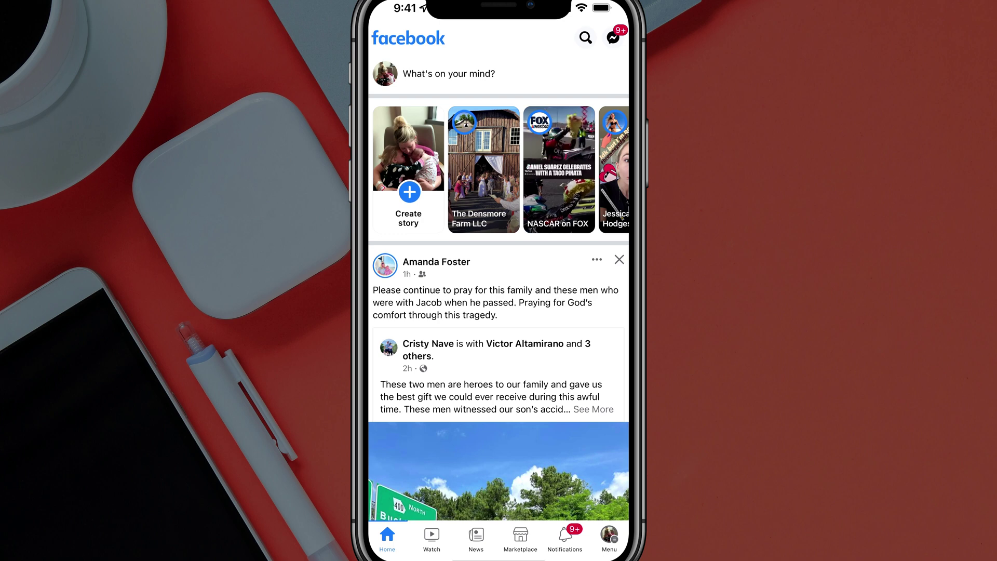
Search Facebook for "memories" and open the Memories page of old posts
click(585, 37)
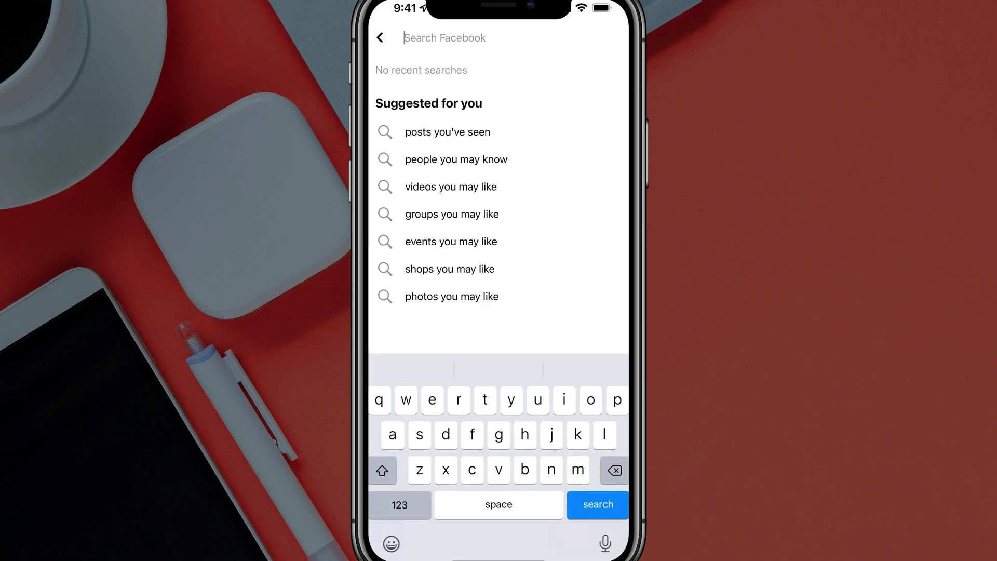
text(m)
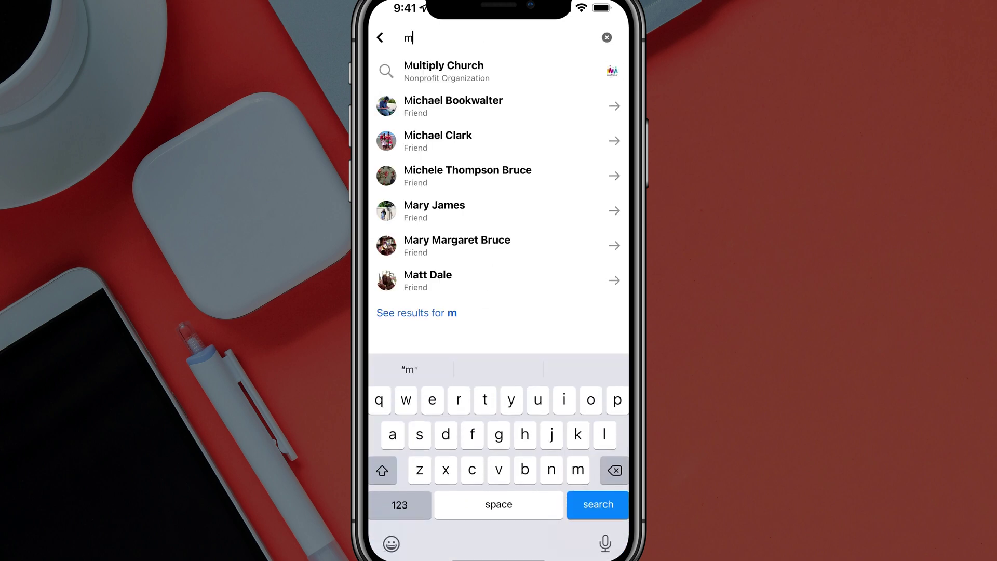
text(emories)
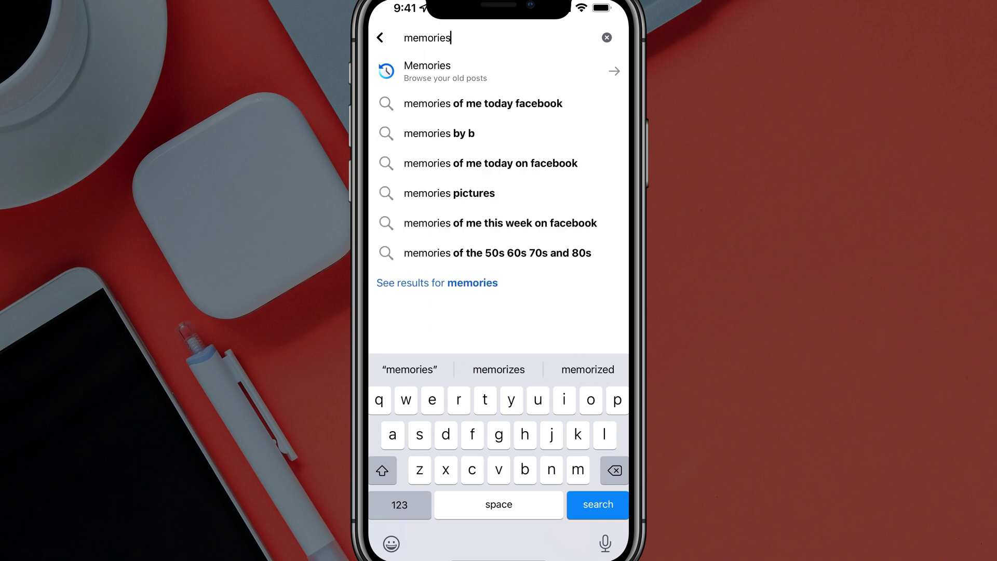
click(499, 71)
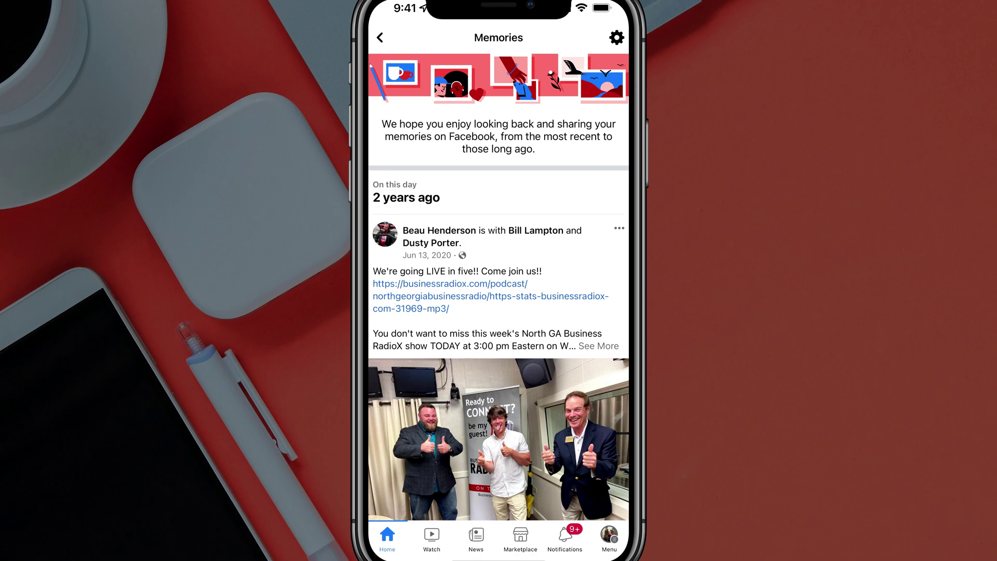
scroll(498, 312, down, 5)
scroll(499, 312, up, 5)
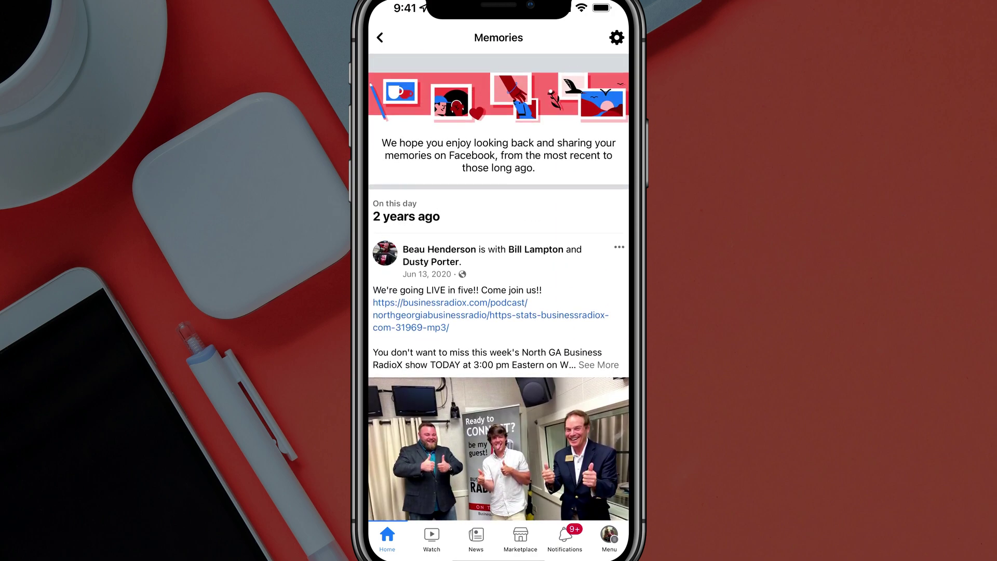
scroll(499, 312, down, 5)
click(610, 539)
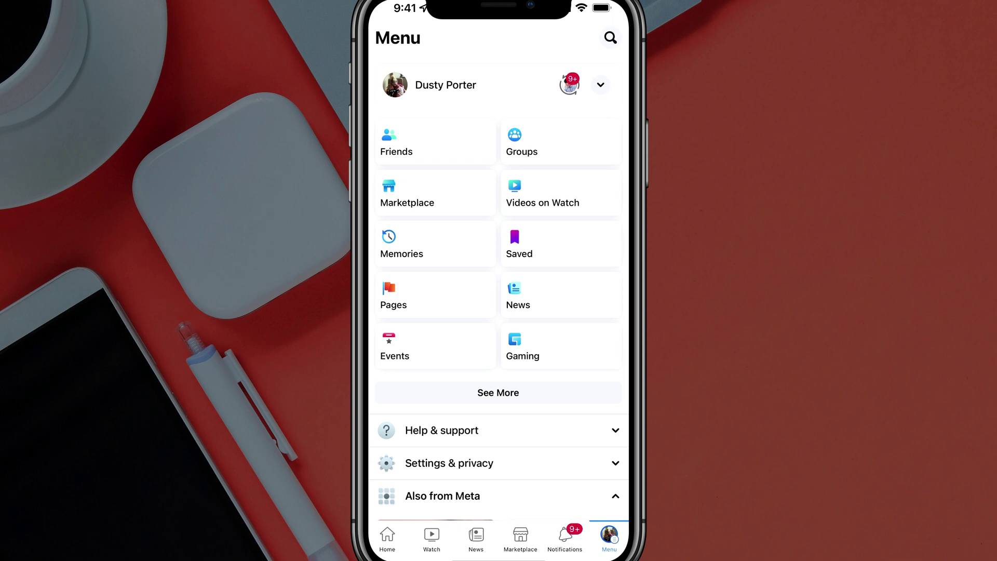
click(401, 245)
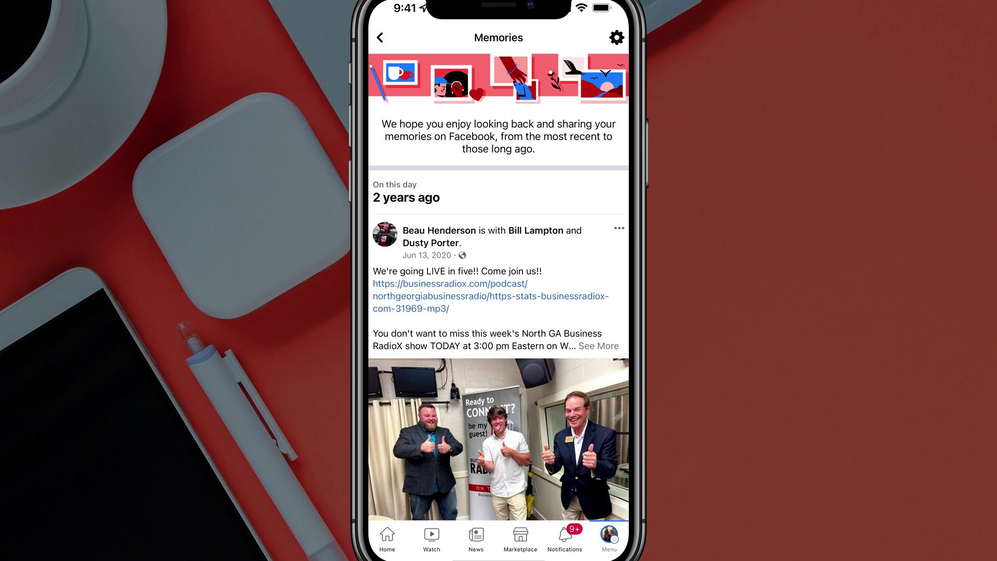
Open Memories Settings from the gear icon on the Memories page
click(616, 38)
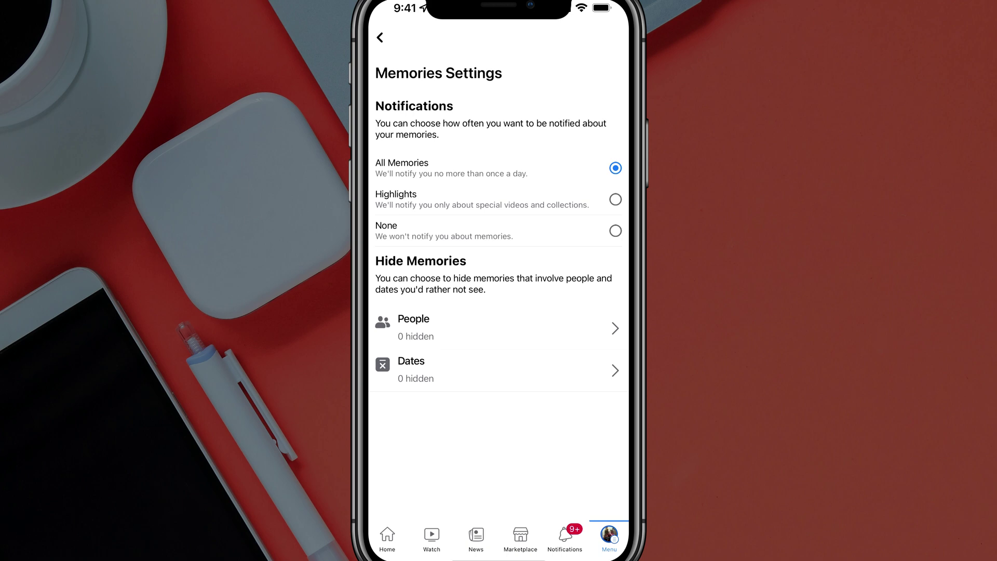
click(498, 326)
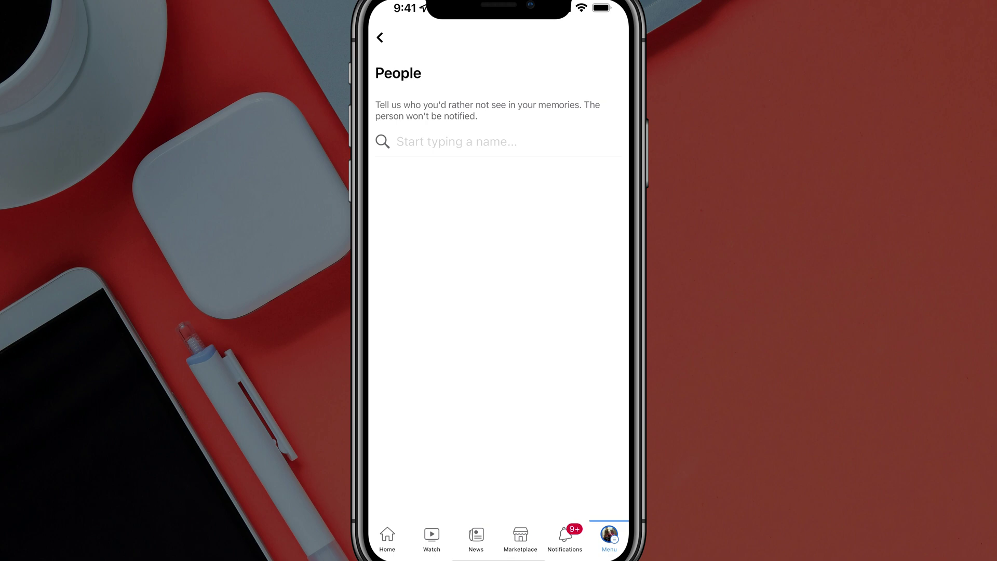
click(467, 142)
text(Ri)
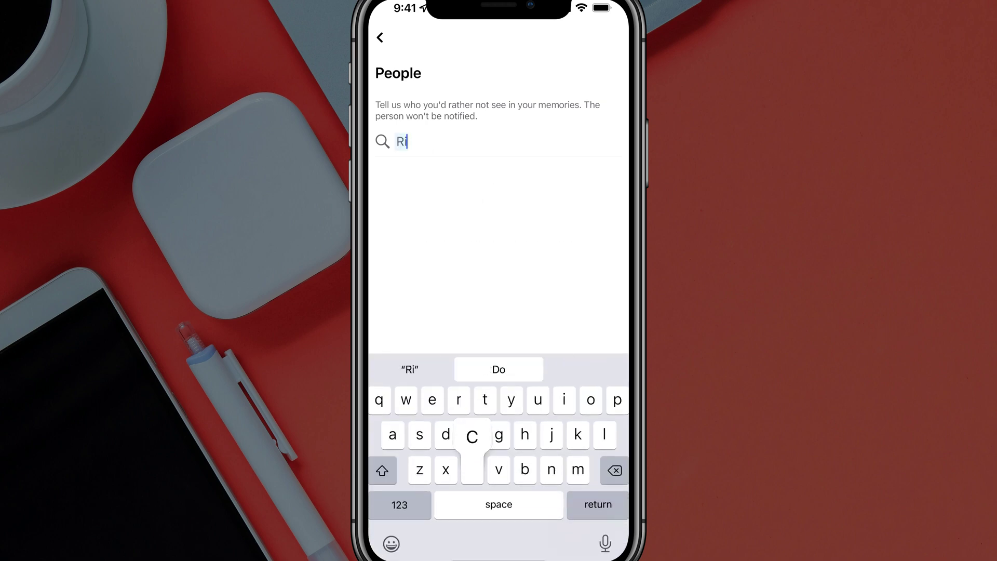
text(cky)
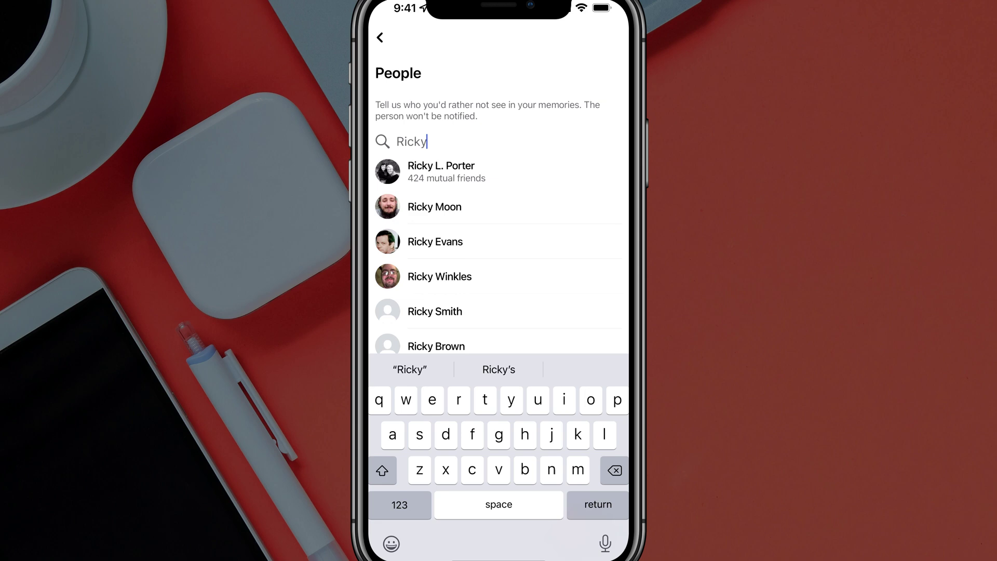
click(379, 38)
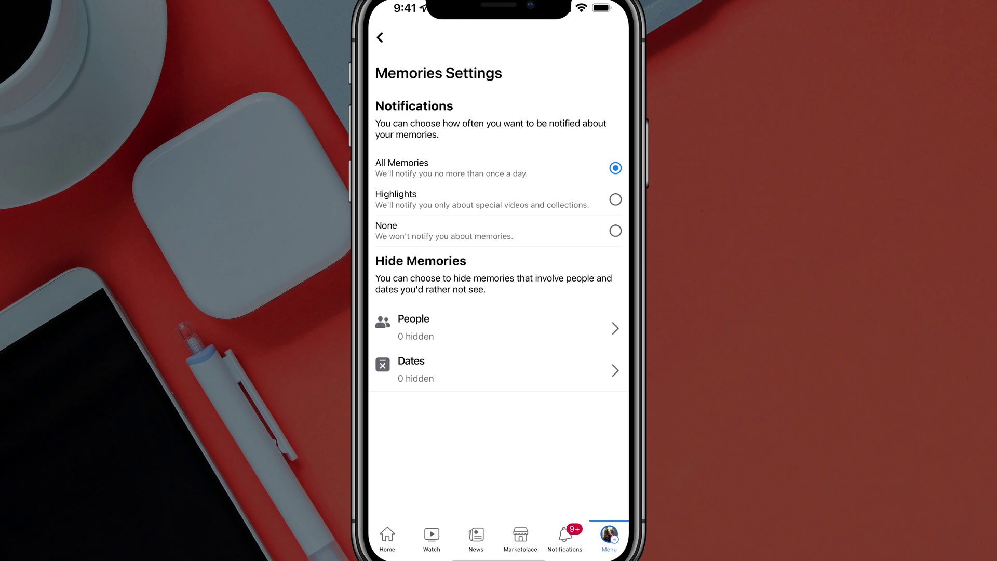
Open the Hide Memories date page and view the start date, leaving both at 2022-06-13
click(499, 369)
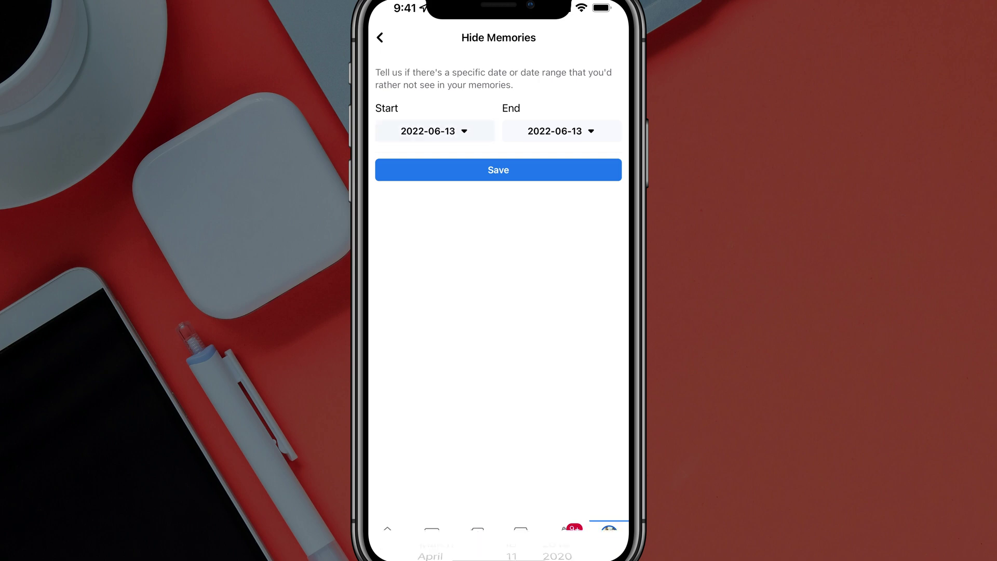
click(434, 131)
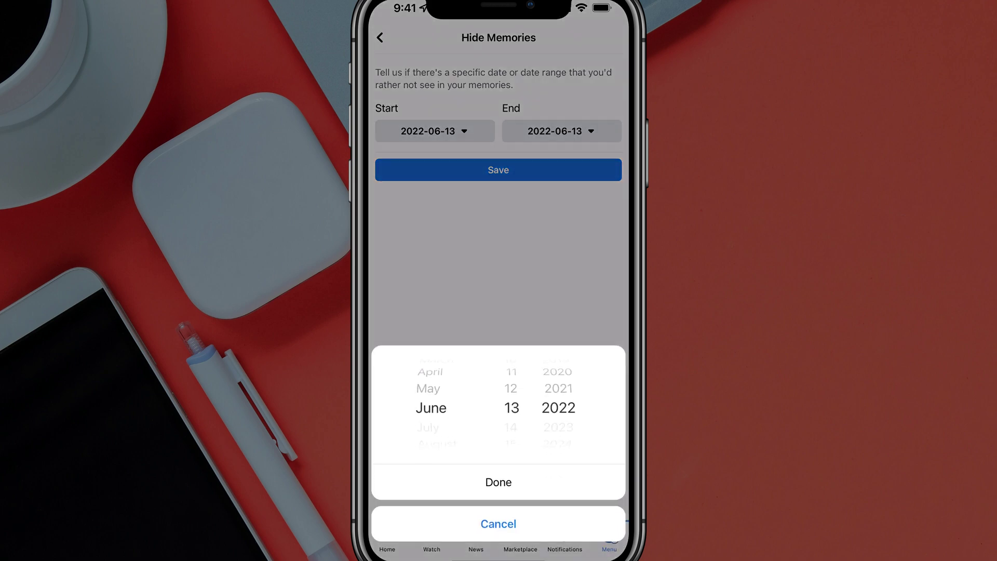
click(499, 482)
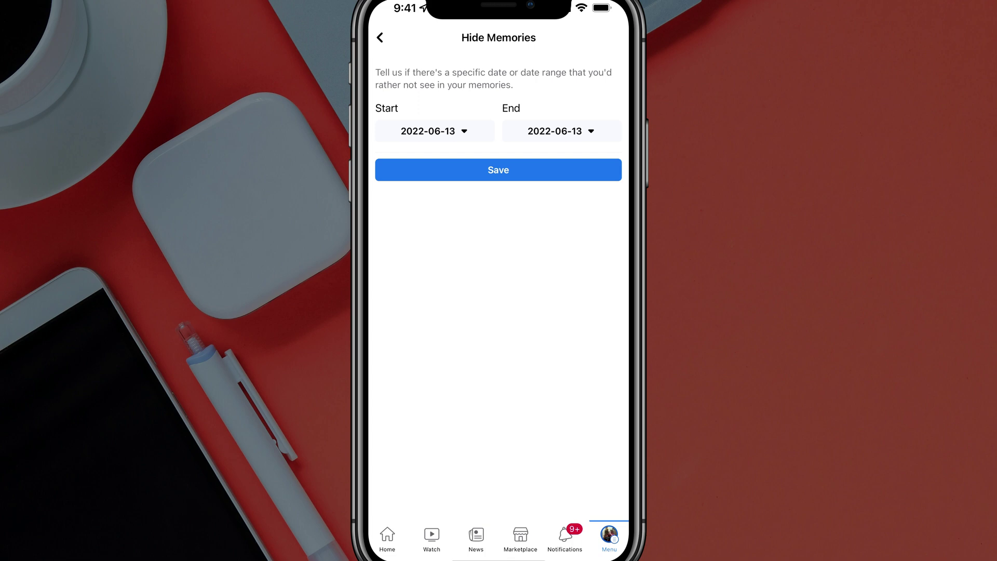
Return to Memories Settings without saving a date range
click(497, 170)
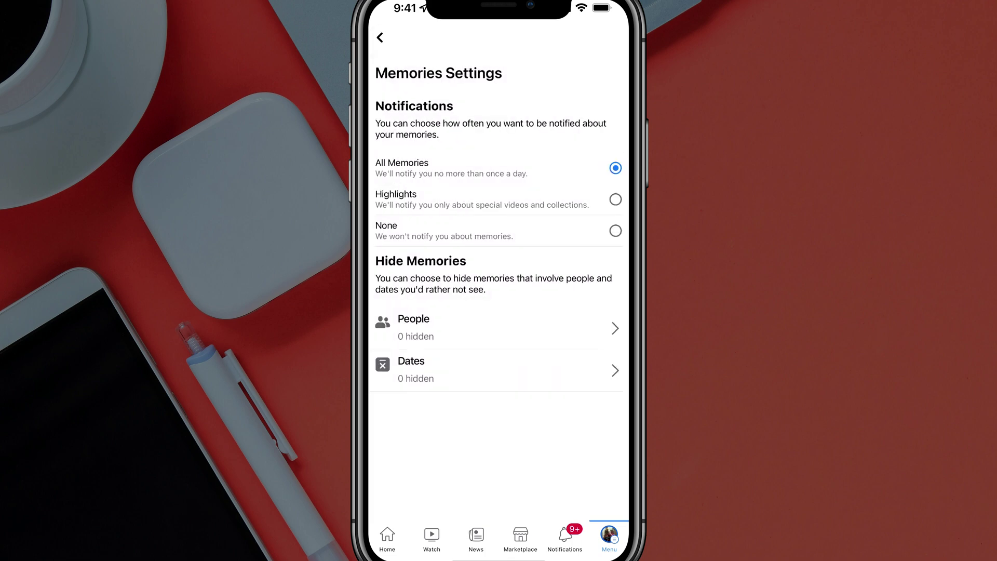